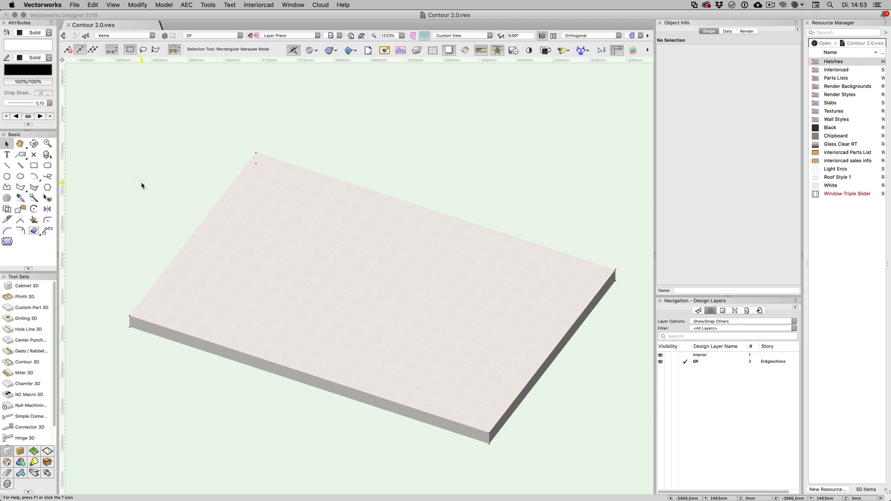
Step: Draw a rectangle about 175 × 120 mm on the panel's top face and convert it into a Contour 3D object
left_click(28, 363)
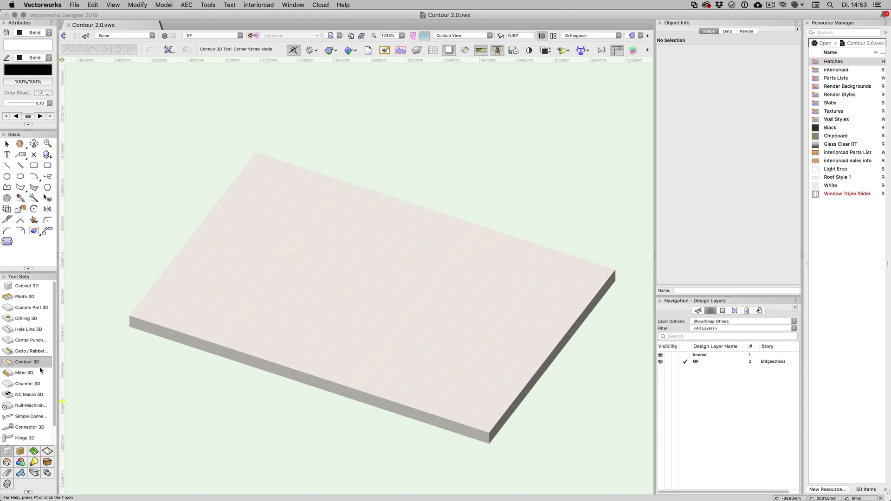
key("4")
left_click(315, 248)
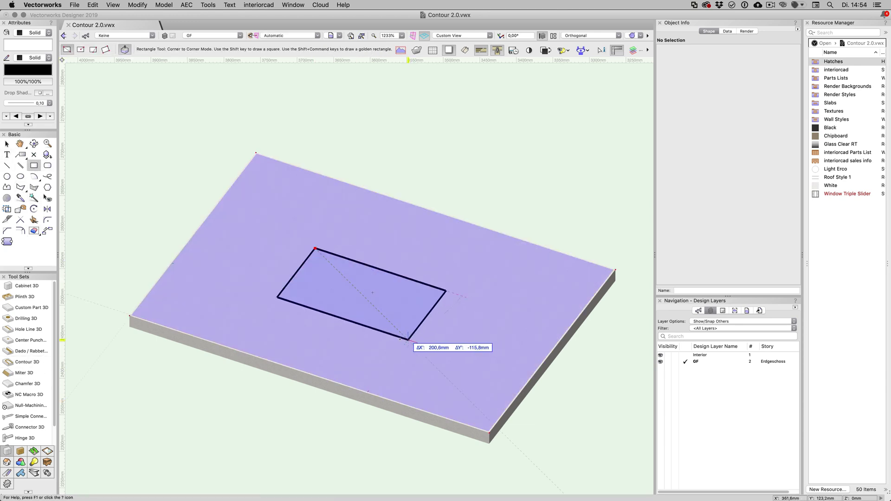
left_click(390, 335)
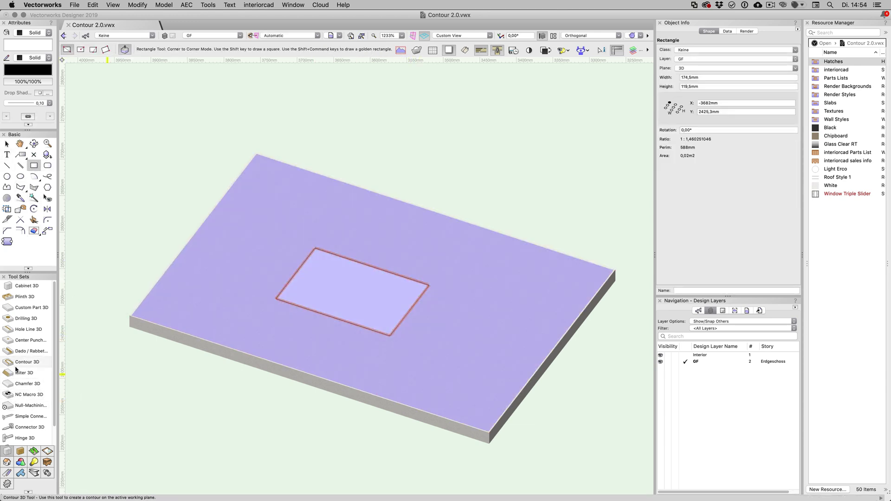
left_click(16, 366)
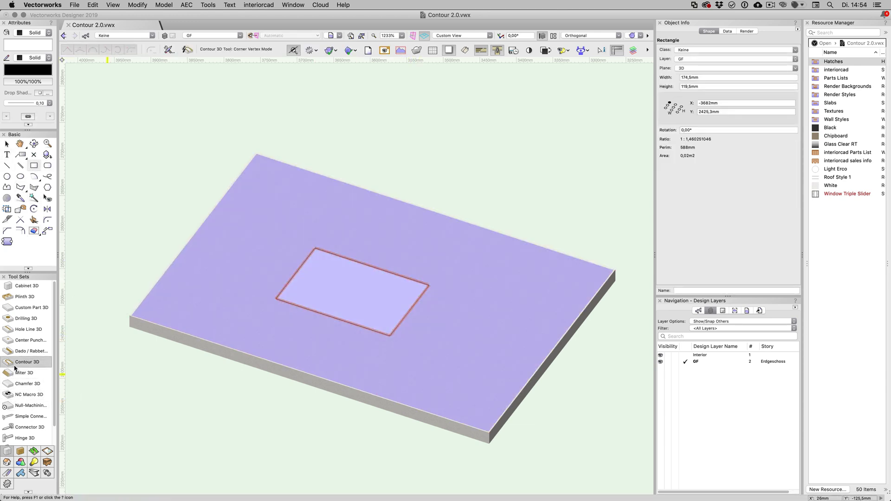
left_click(189, 51)
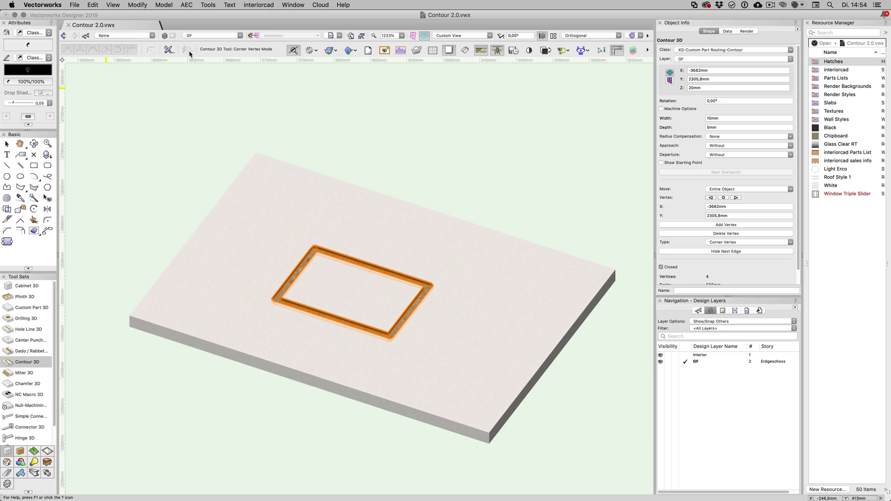
Step: Enlarge the contour by moving its rear long edge outward and its left short edge about 40 mm outward, and deselect it
key("shift+r")
left_click_drag(372, 265, 390, 240)
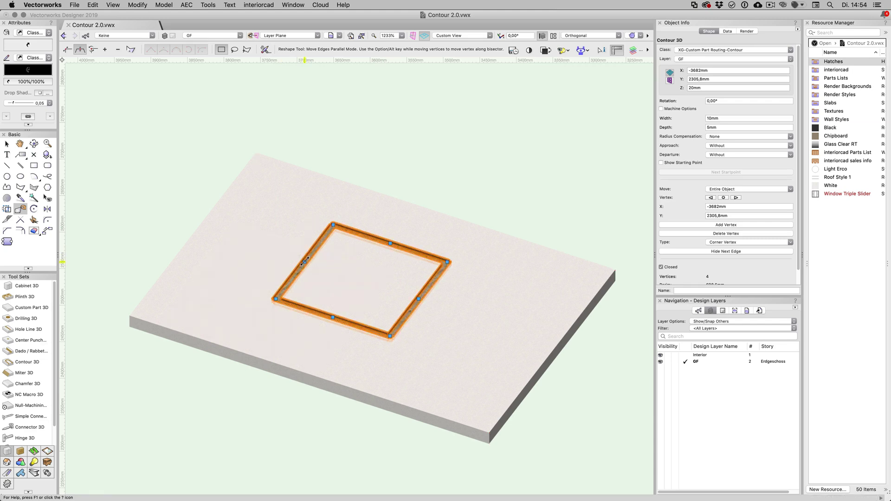
left_click_drag(304, 263, 277, 254)
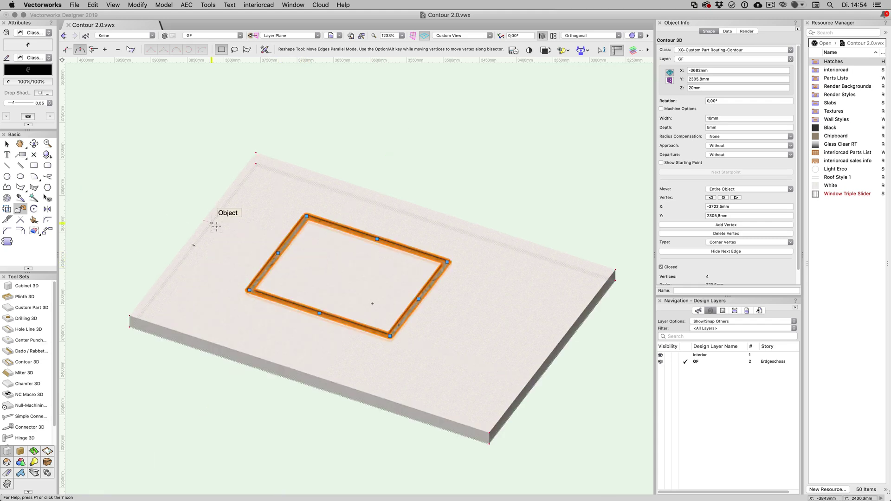
scroll(327, 241, "up", 3)
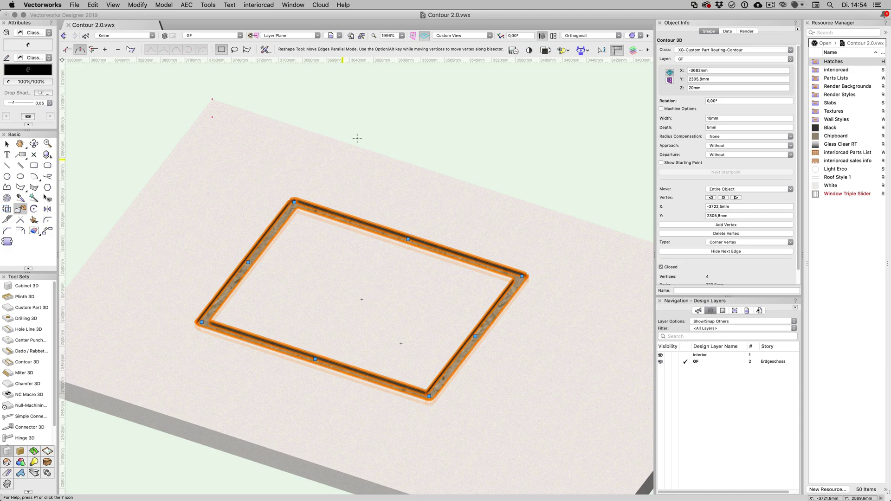
key("x")
key("x")
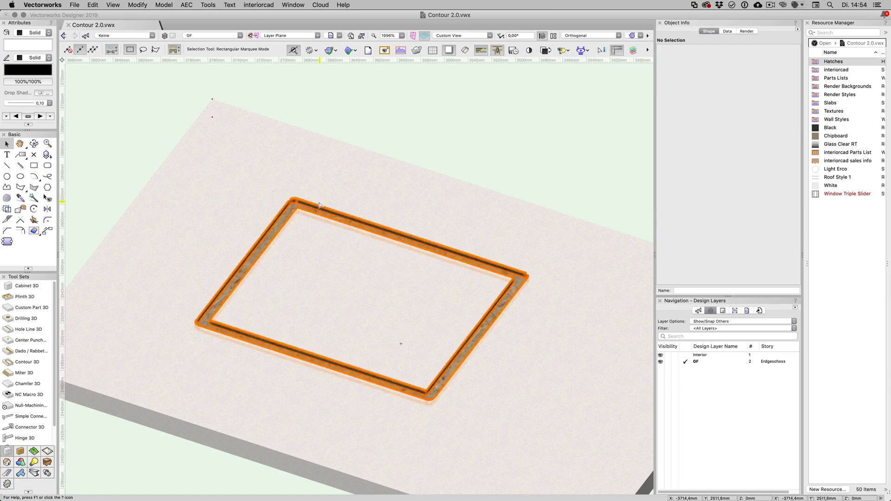
Step: Set the routed contour's width to 15 mm
left_click(289, 200)
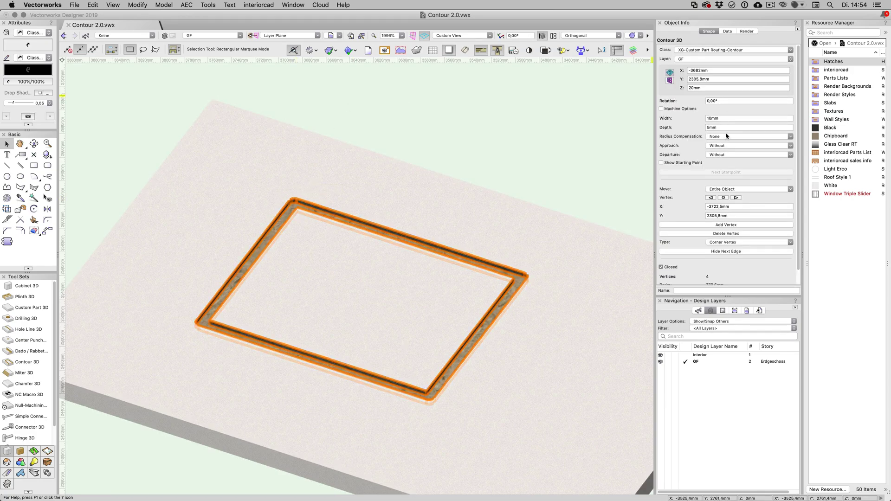
key("Return")
left_click(723, 118)
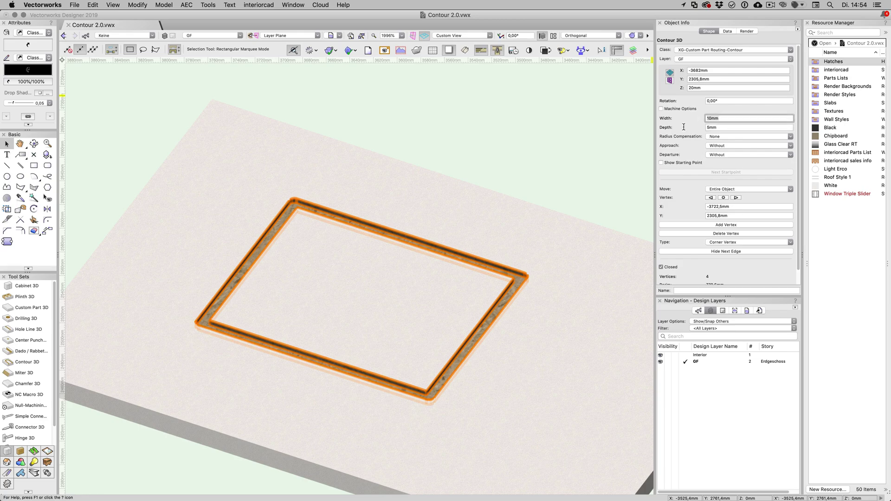
type("15")
key("Return")
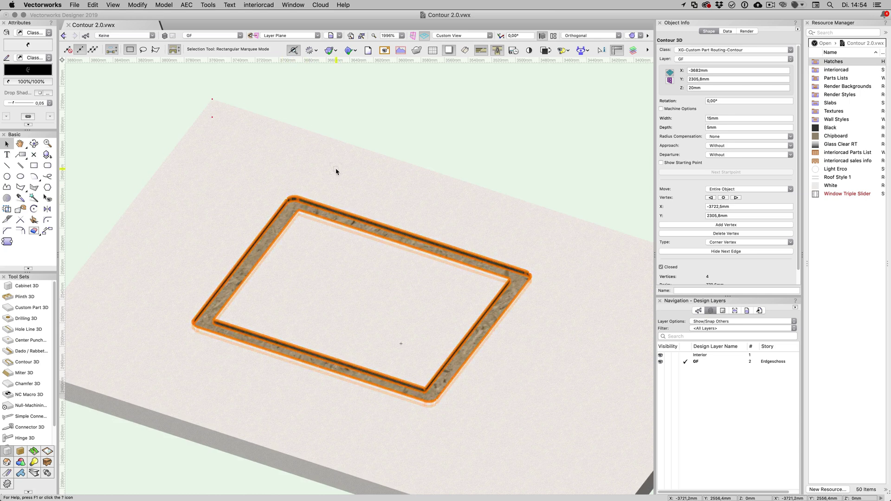
scroll(341, 148, "down", 1)
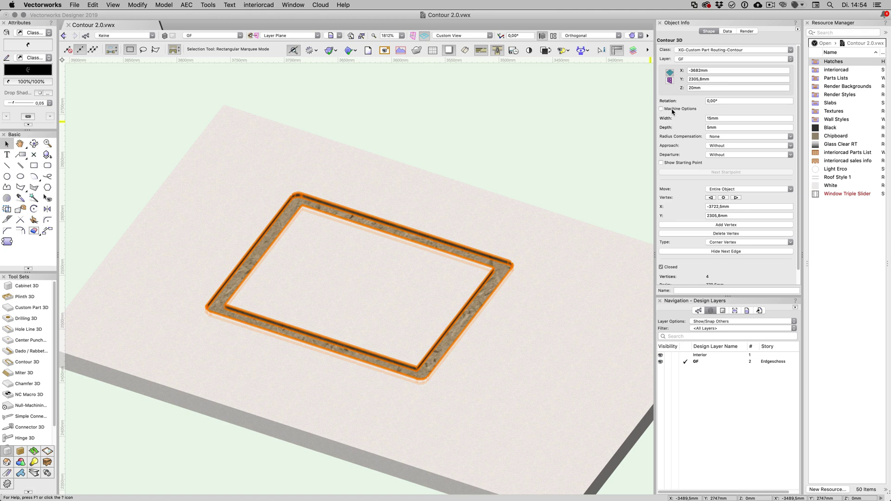
Step: Enable the contour's machine options, using the woodWOP (4-7) machine and the Fräser V (108) router
left_click(672, 110)
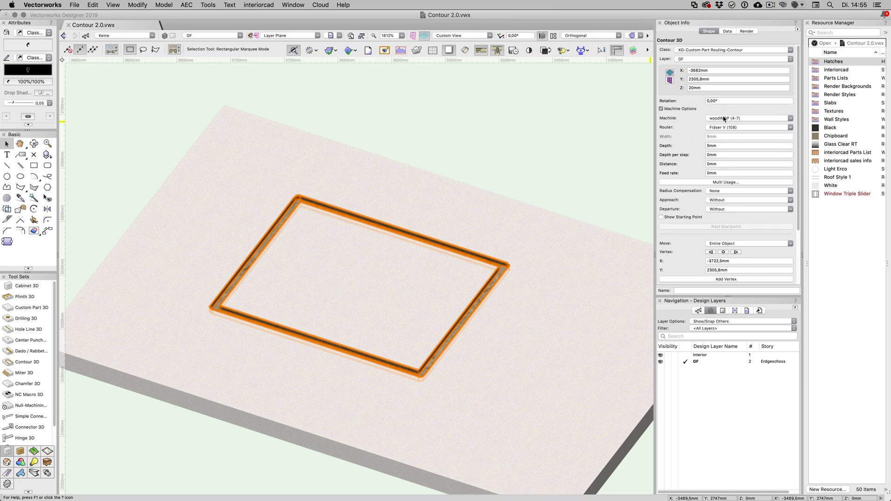
left_click(738, 119)
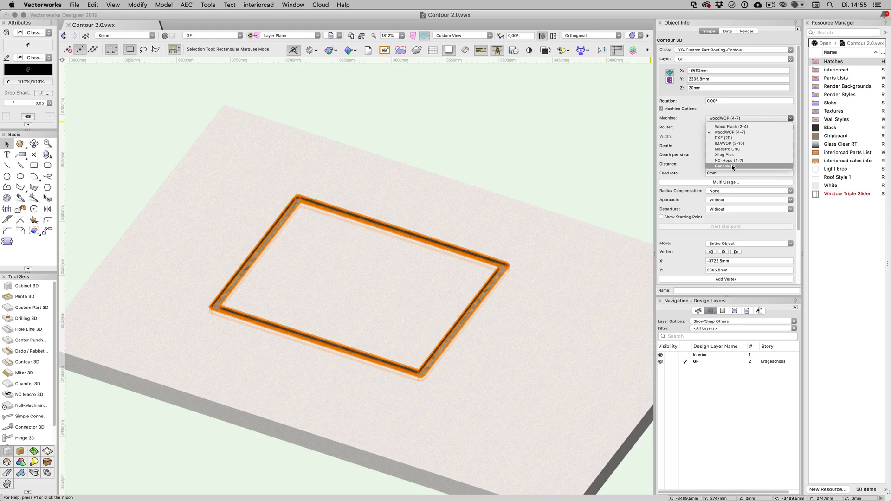
left_click(730, 132)
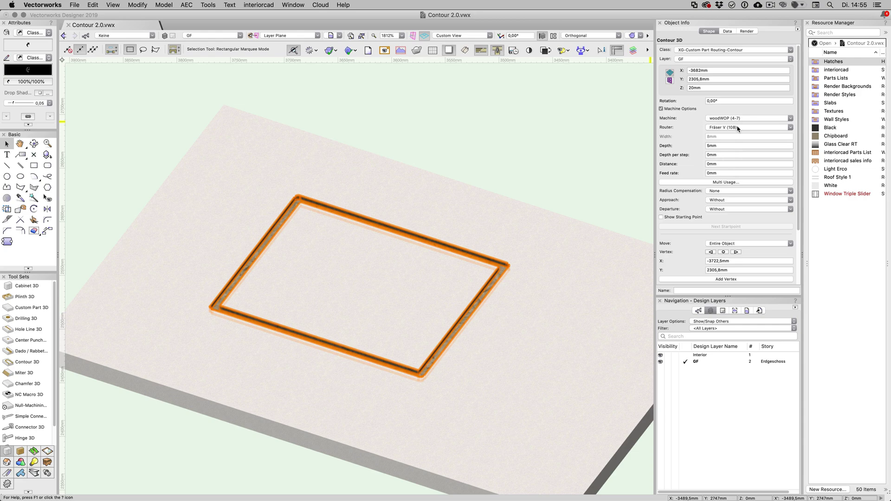
left_click(737, 127)
left_click(738, 137)
Step: Try the Maestro CNC machine and view its available routers, and return the contour's machine to woodWOP (4-7)
left_click(750, 119)
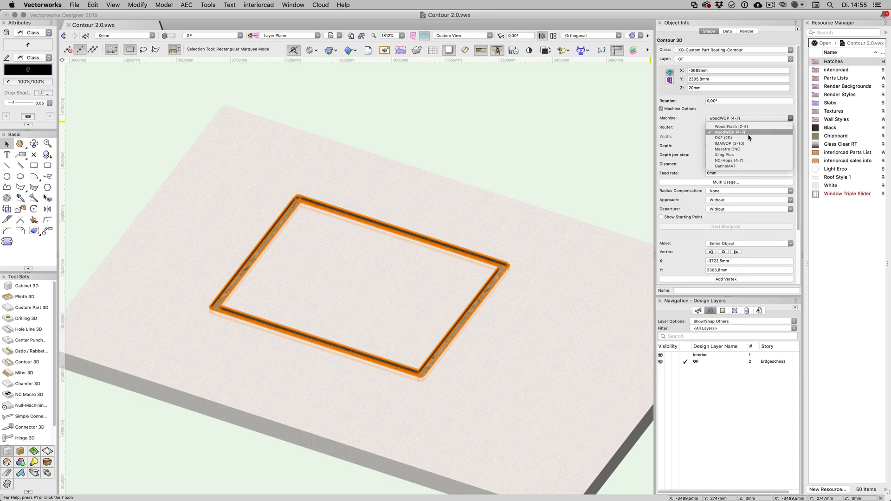
left_click(750, 149)
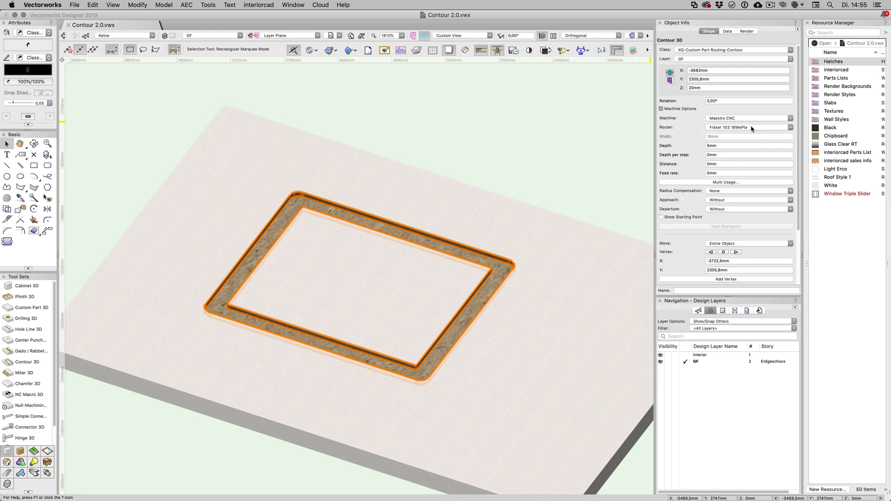
left_click(752, 128)
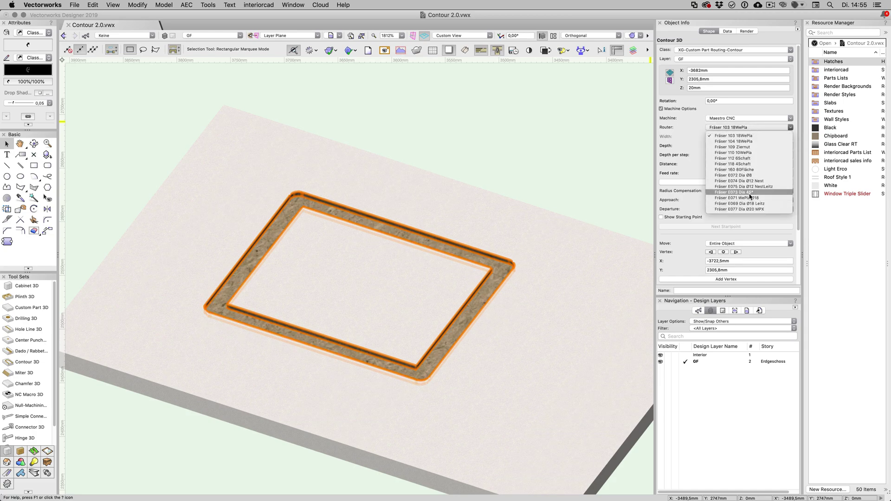
left_click(682, 170)
left_click(727, 120)
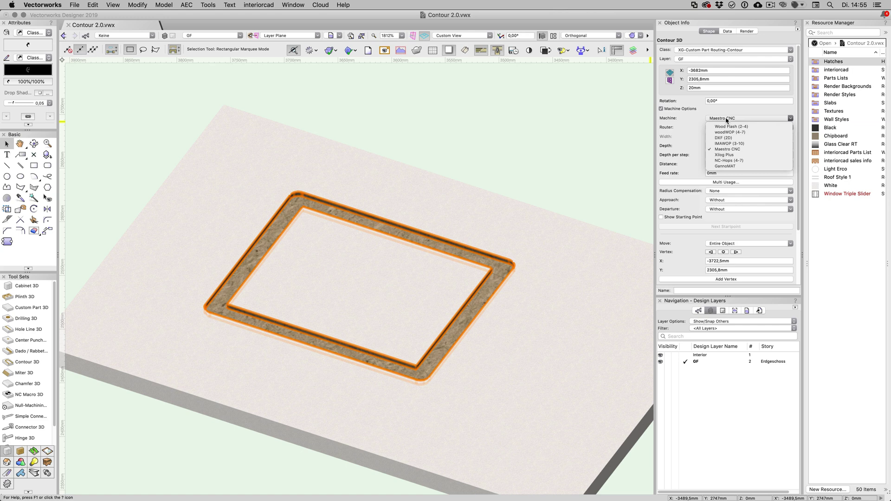
left_click(726, 133)
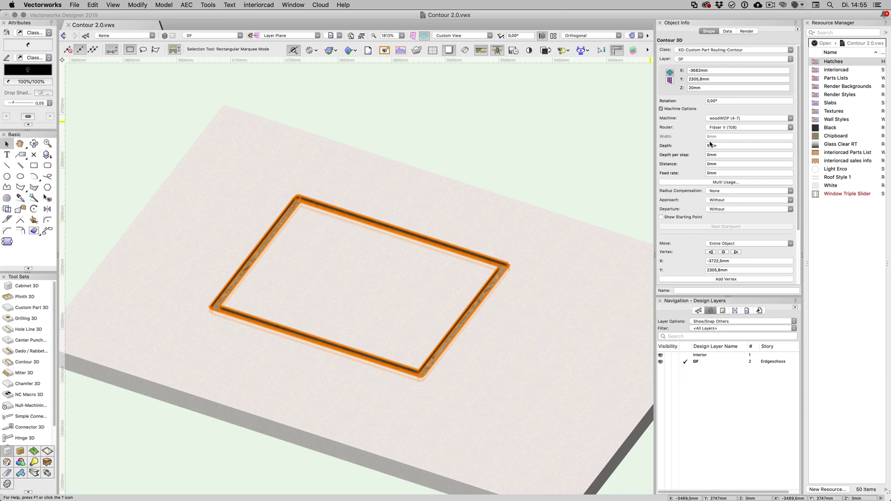
Step: Draw a 207 × 166.8 mm rectangle snapped to the groove's inner corners and convert it into a second Contour 3D object
scroll(523, 222, "down", 3)
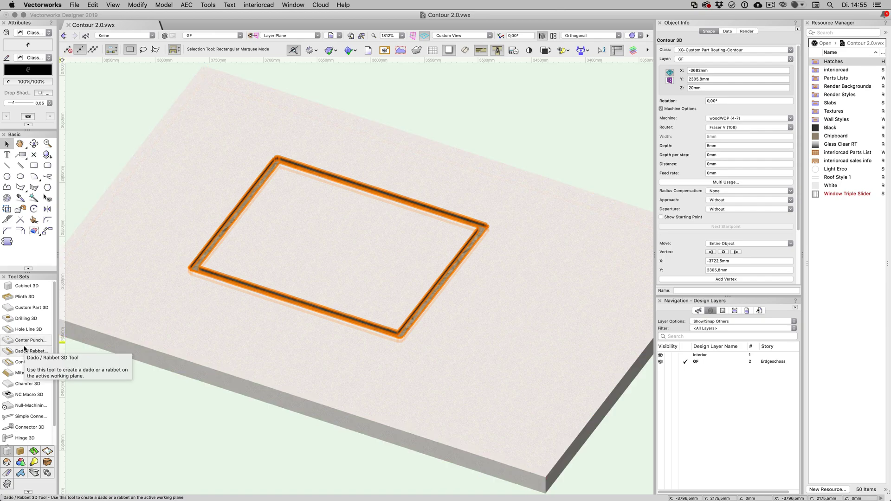
left_click(34, 154)
left_click(33, 165)
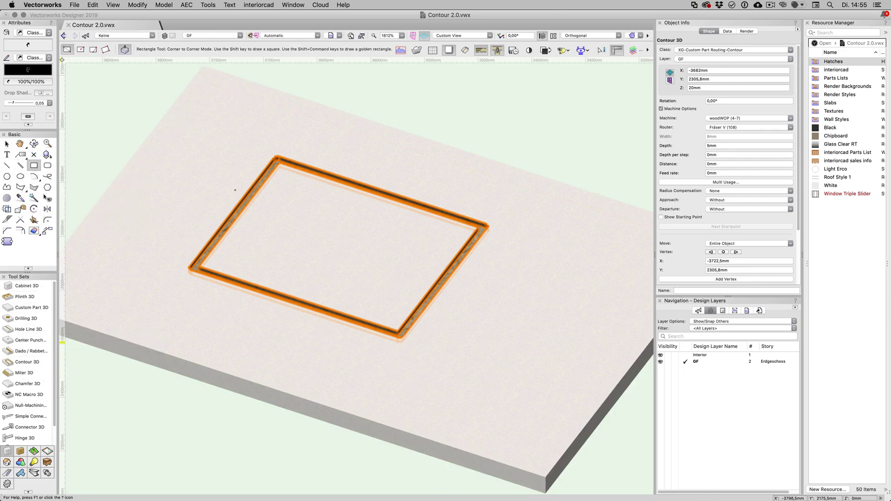
left_click(279, 162)
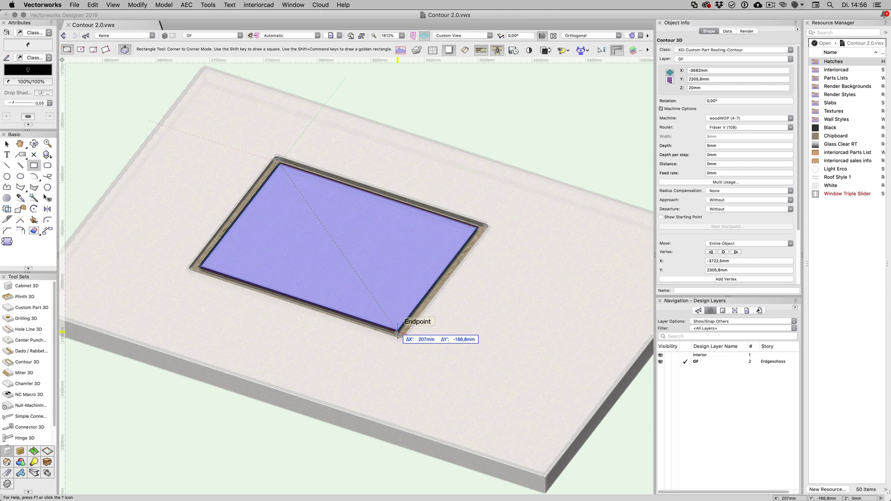
left_click(398, 334)
left_click(27, 361)
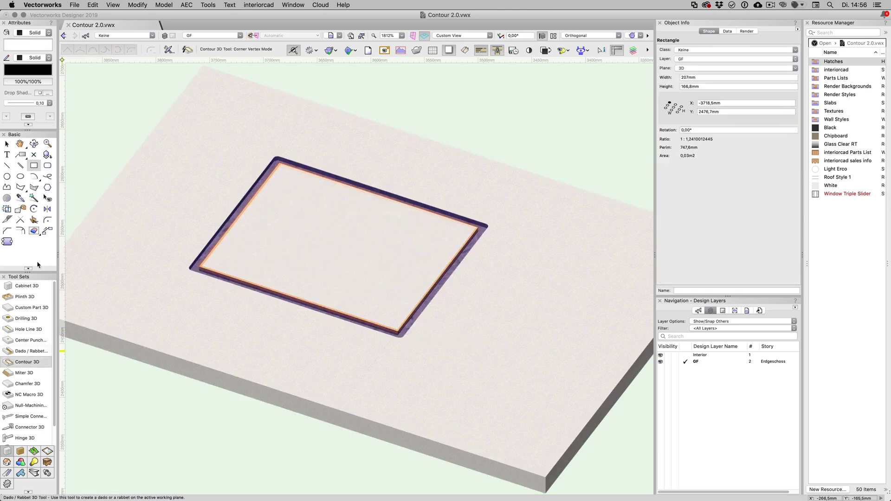
left_click(187, 50)
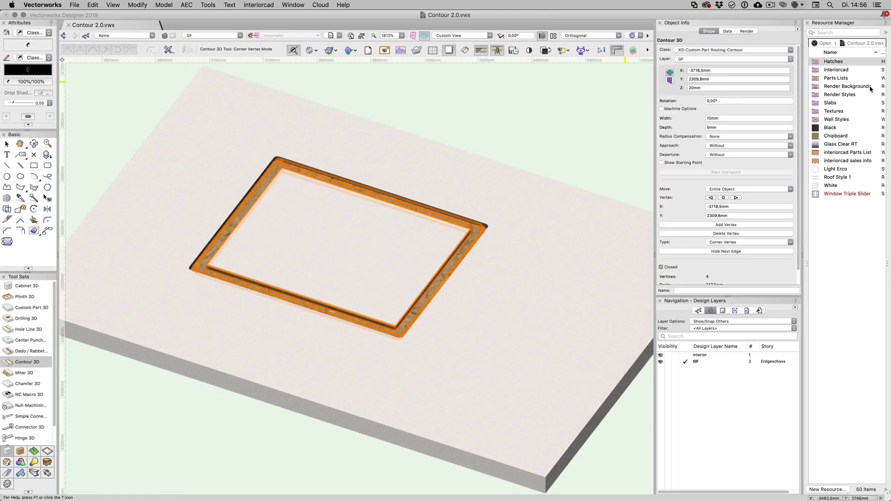
Step: Set the second contour's depth to 20 mm and deselect it
left_click(723, 128)
key("Return")
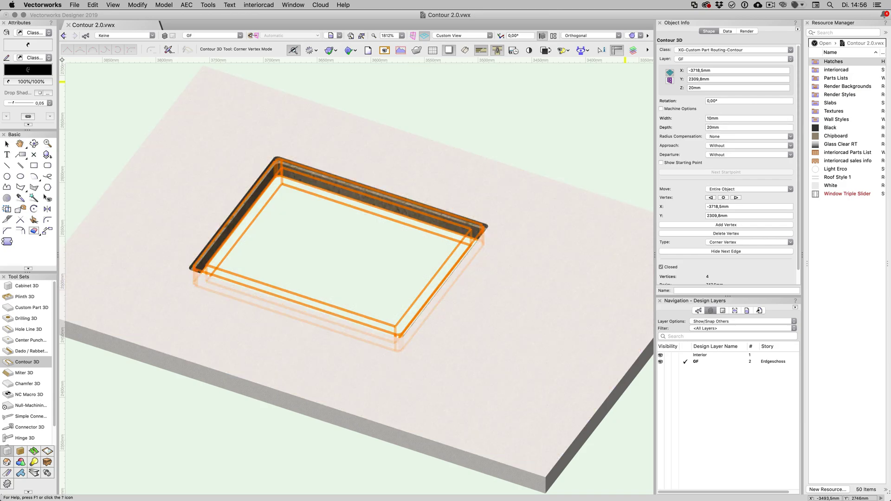
key("x")
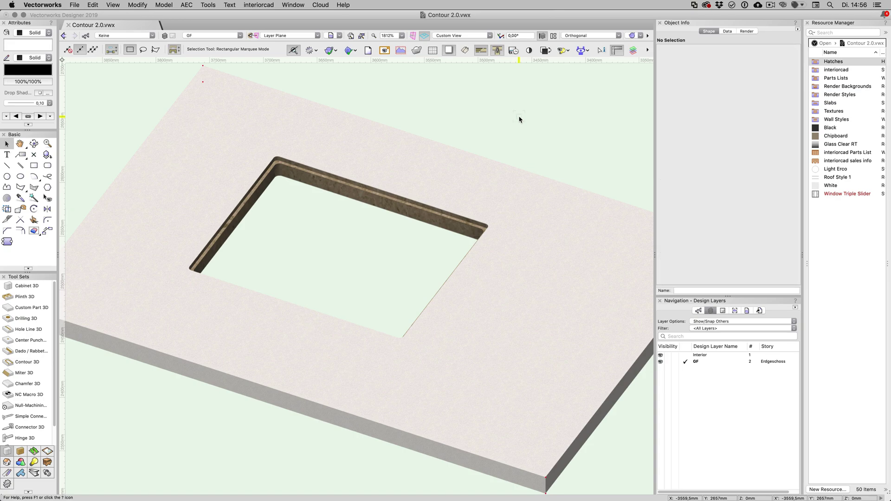
Step: Delete the 20 mm deep second contour, leaving only the original contour
left_click(331, 181)
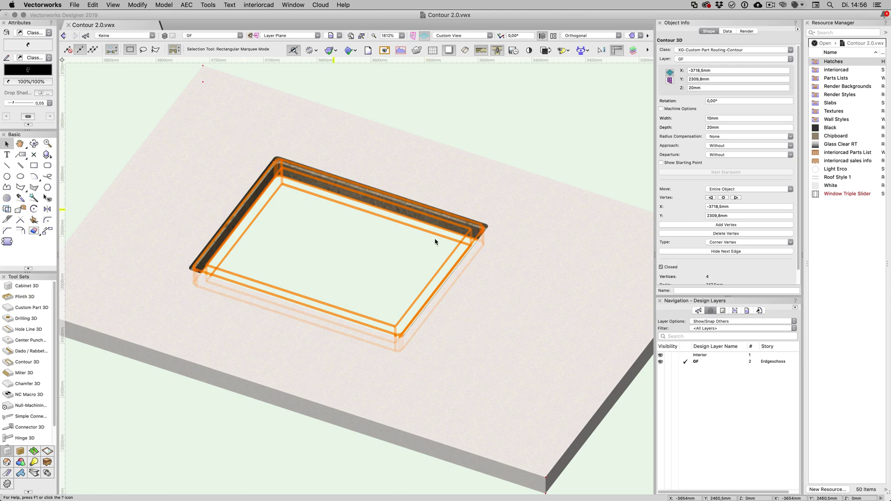
left_click(364, 226)
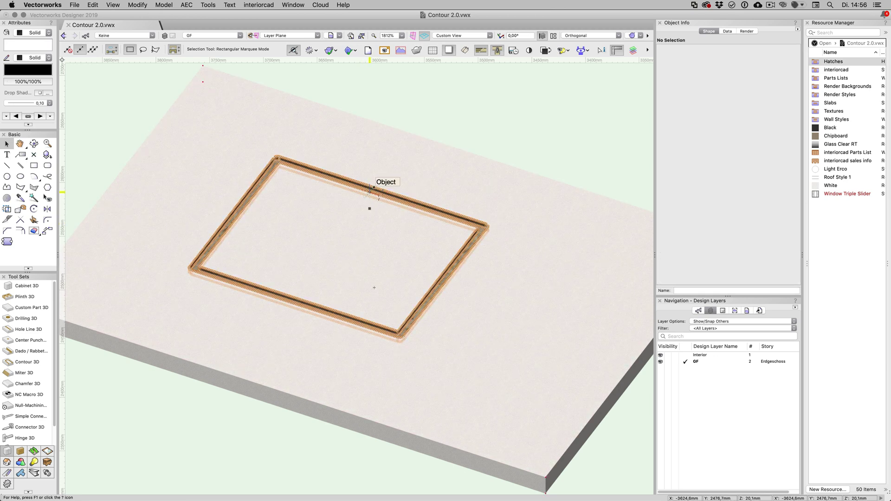
Step: Add a Multi Usage pass to the remaining contour with router Fräser V (108), 20 mm depth and 7 mm distance
left_click(369, 189)
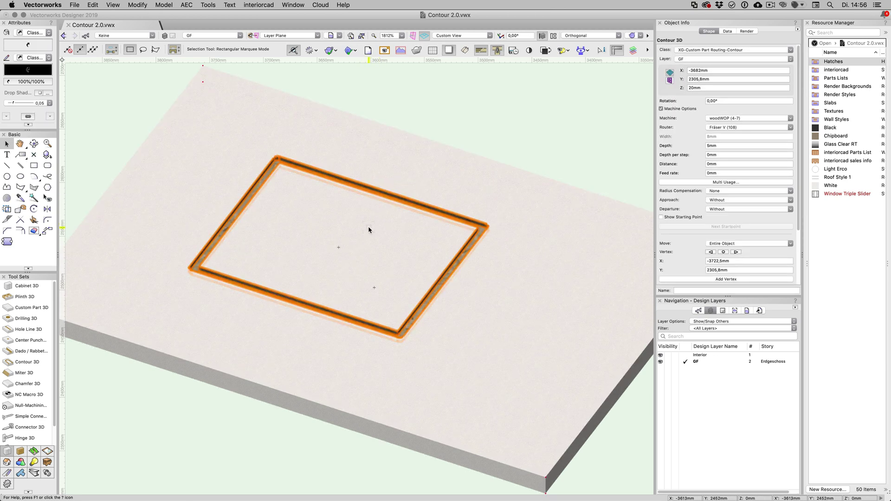
left_click(725, 182)
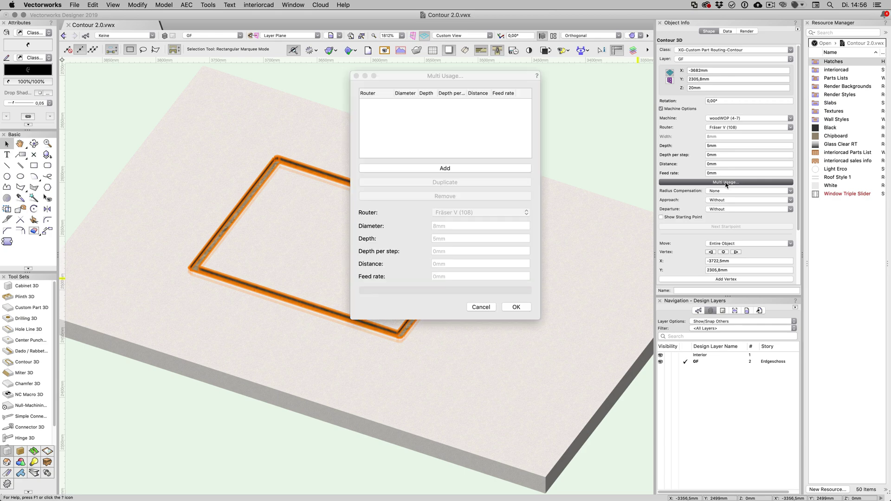
left_click(445, 168)
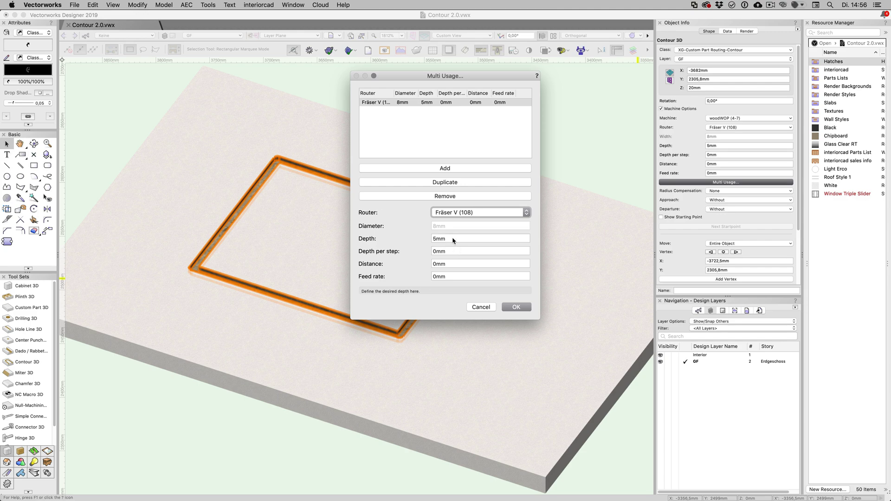
key("Tab")
type("20")
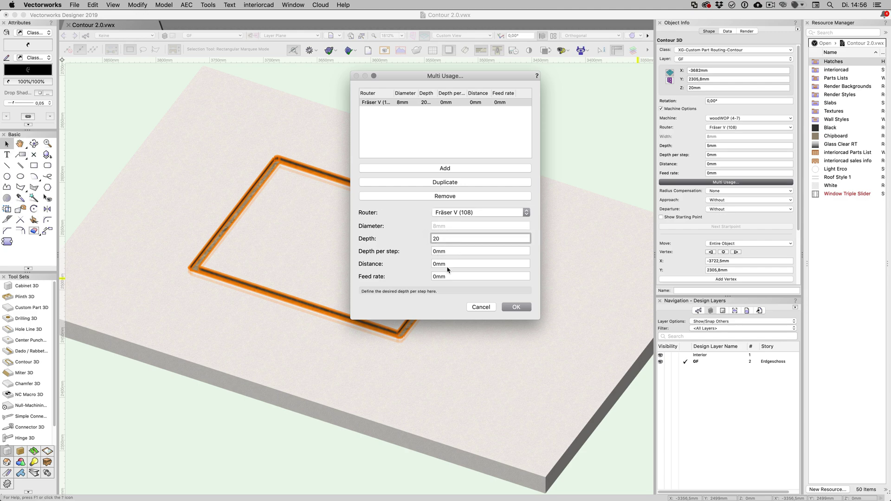
left_click(453, 263)
type("7")
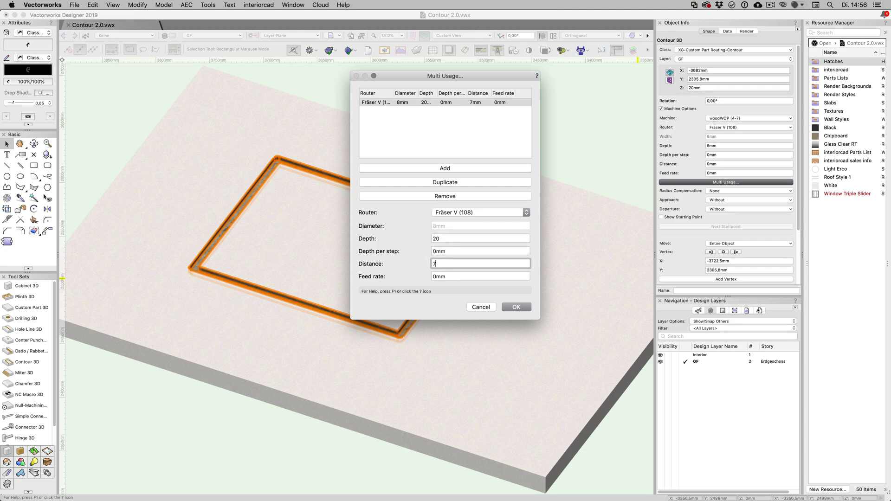
left_click(516, 306)
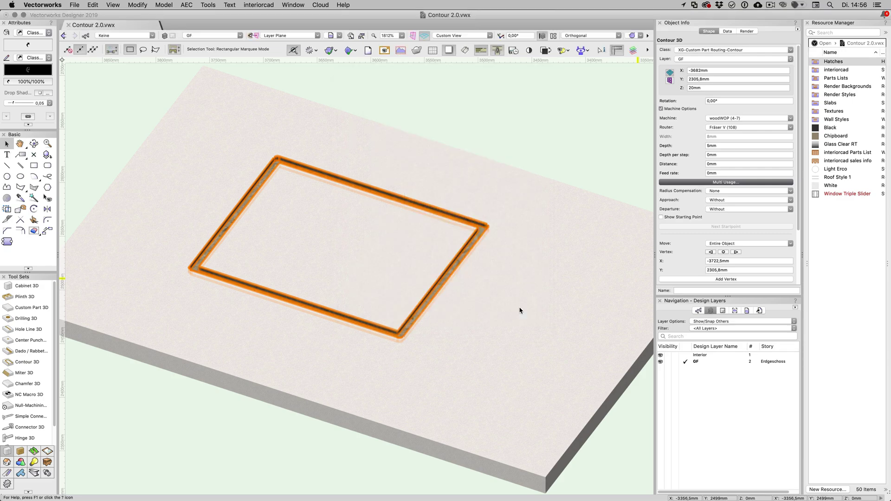
left_click(515, 131)
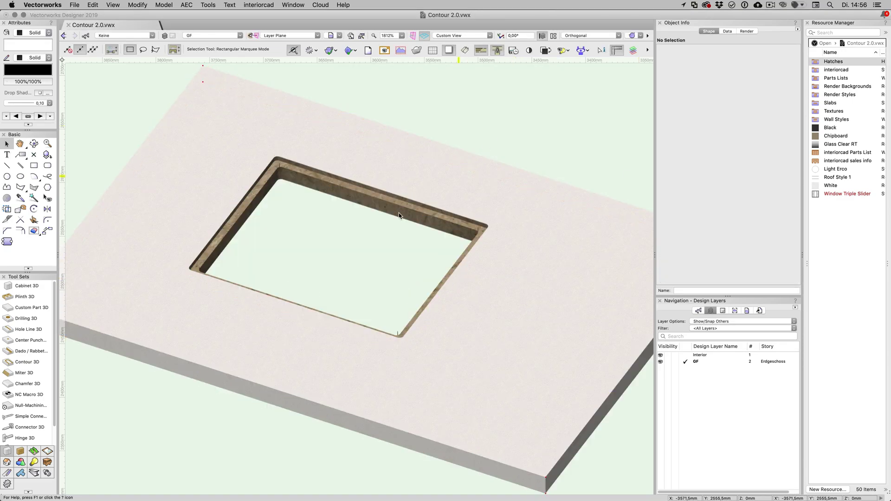
Step: Reshape the contour by moving its front-left corner vertex about 74 mm inward along the front edge
scroll(201, 165, "down", 2)
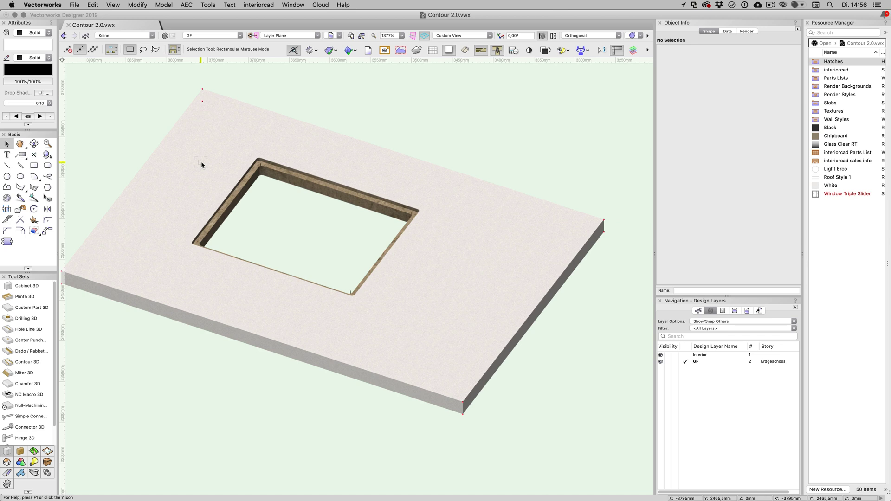
left_click(242, 163)
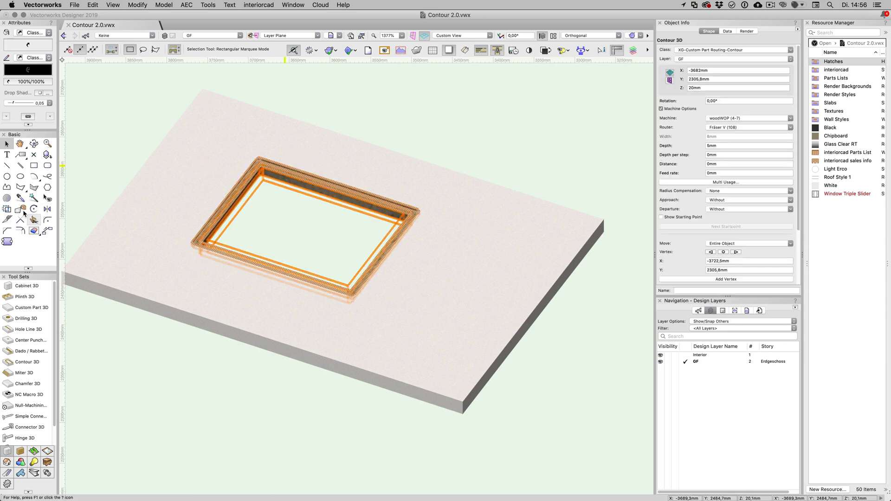
left_click(21, 209)
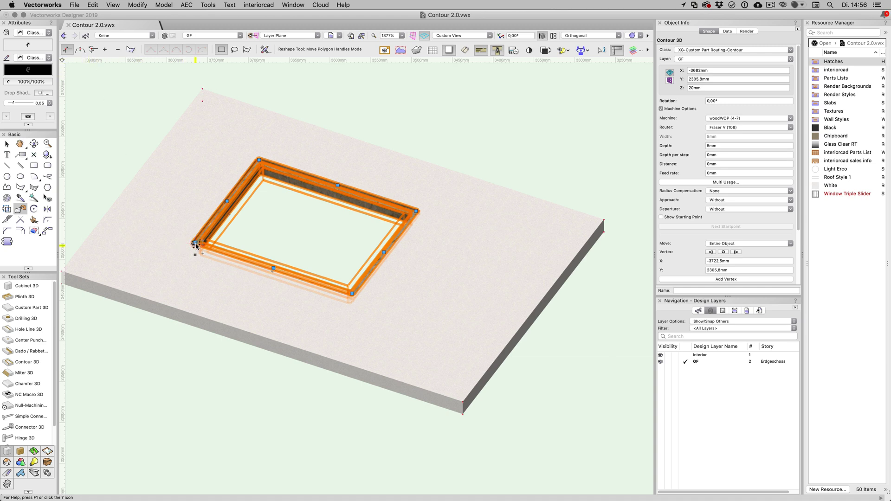
left_click_drag(195, 243, 248, 263)
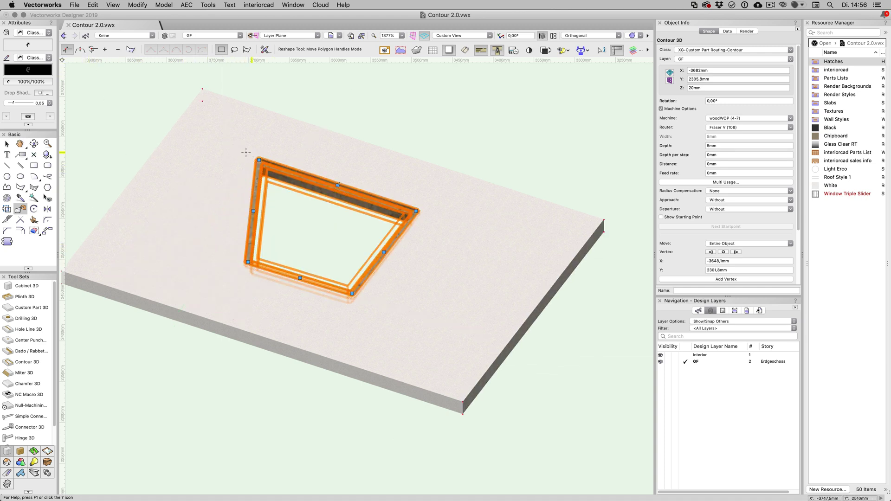
Step: Shift the contour's back edge parallel toward the front to narrow the cutout, and leave the Reshape tool
left_click(80, 49)
left_click_drag(337, 185, 328, 210)
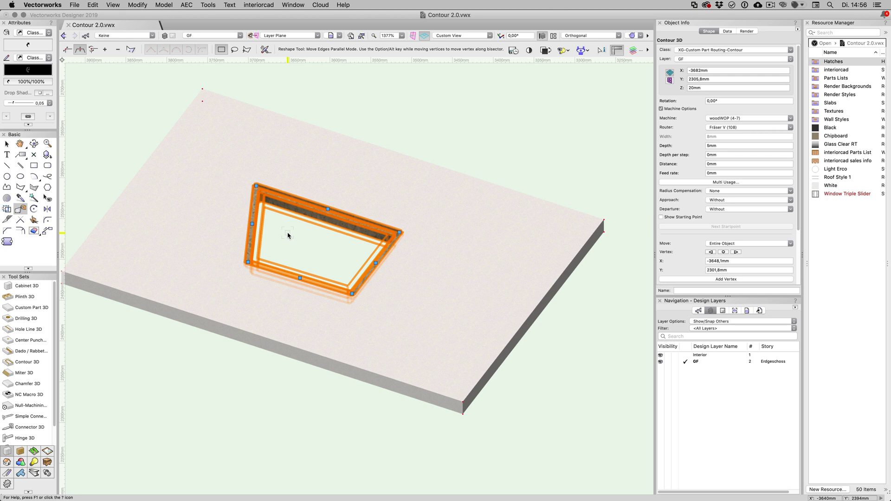
key("x")
key("x")
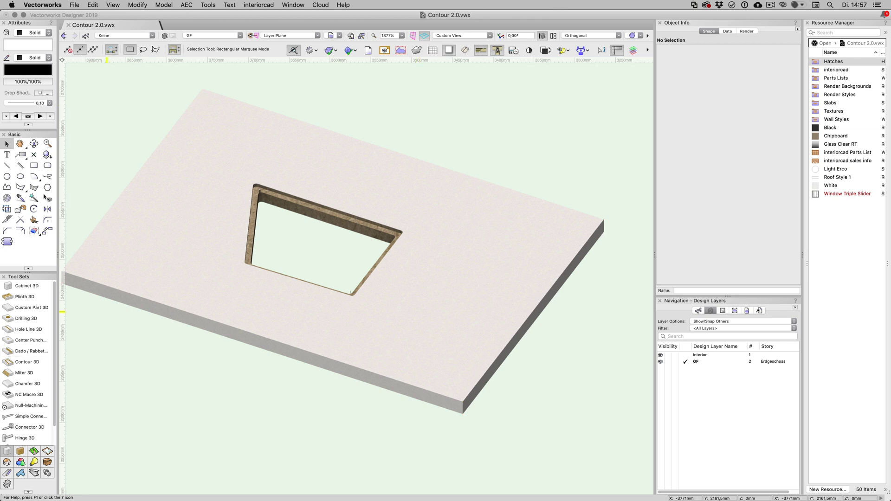
Step: Draw an open L-shaped Contour 3D around the panel's front corner, from the front edge about 94 mm inward and across to the side edge
left_click(27, 364)
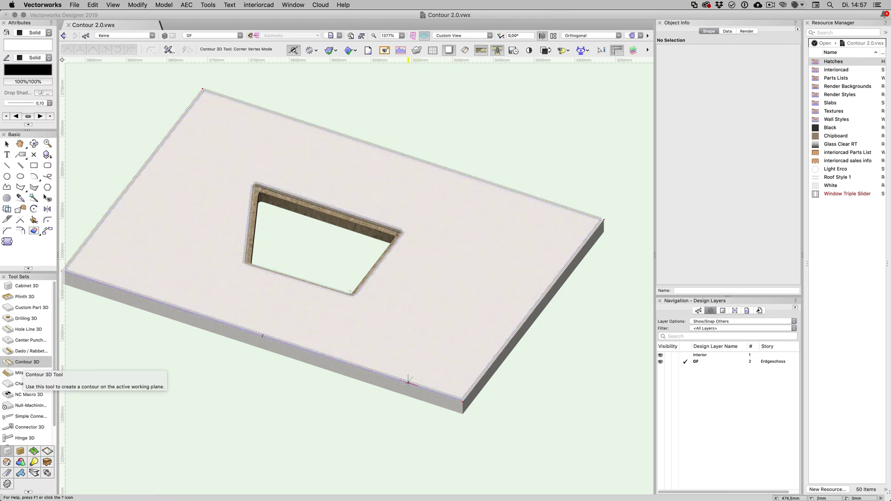
left_click(402, 381)
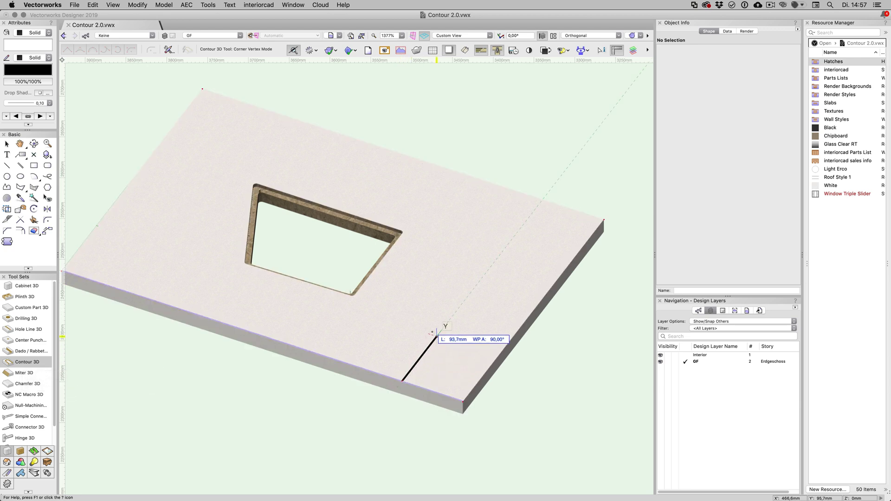
left_click(437, 335)
left_click(497, 355)
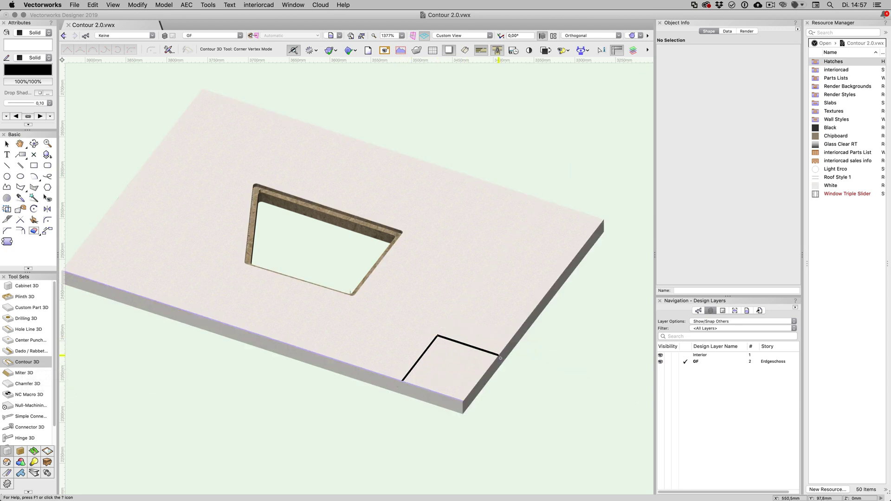
double_click(499, 356)
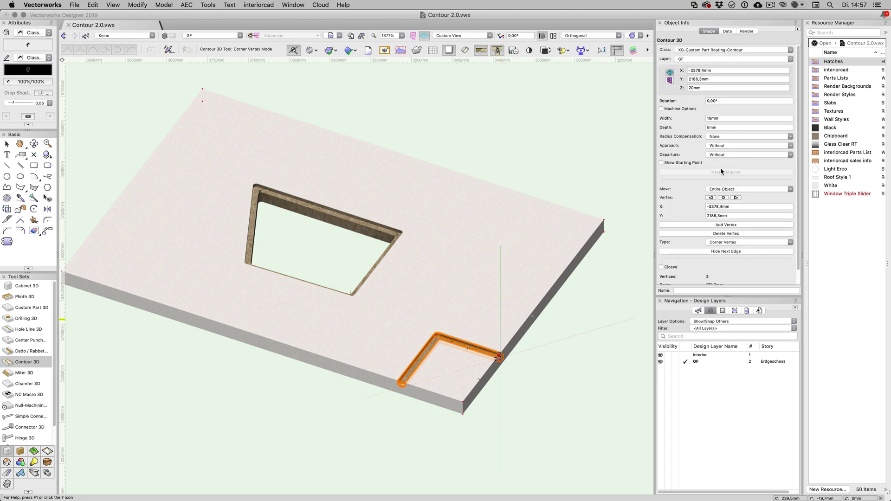
Step: Set the corner contour's depth to 20 mm
left_click(728, 126)
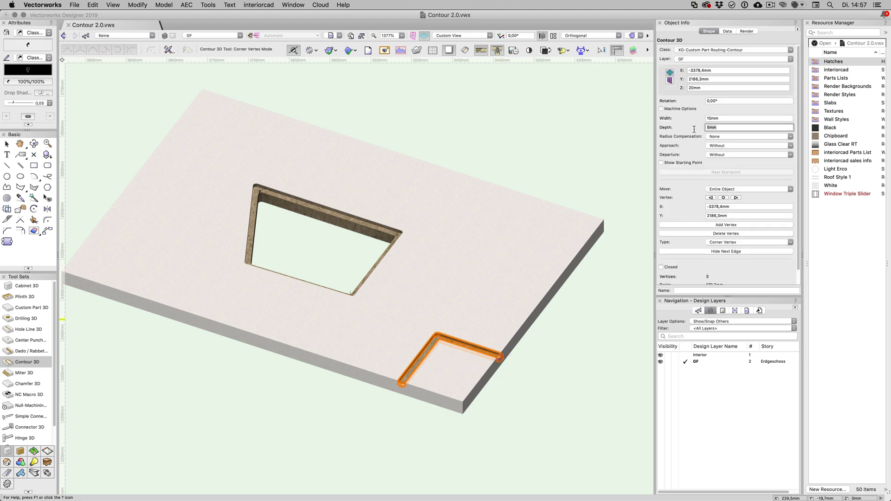
type("20")
key("Return")
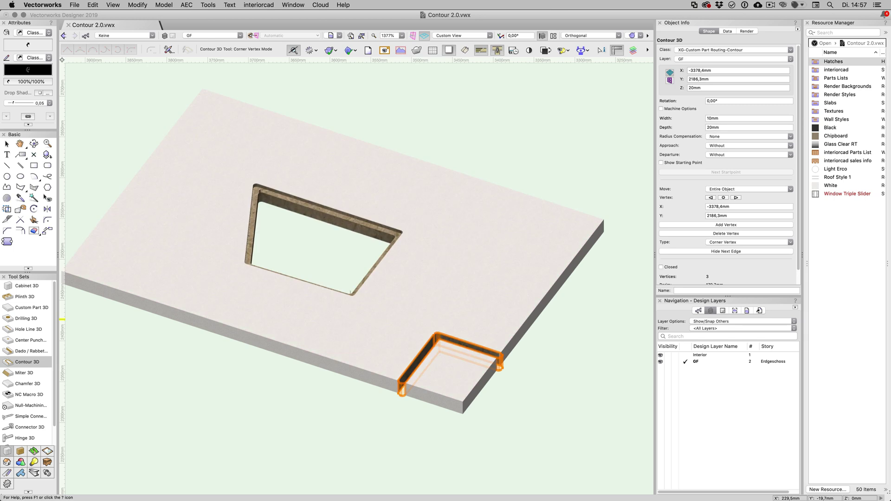
Step: Extend the corner contour's front end vertex about 5 mm past the panel's front edge to cut off the corner, and leave the Reshape tool
scroll(448, 418, "up", 5)
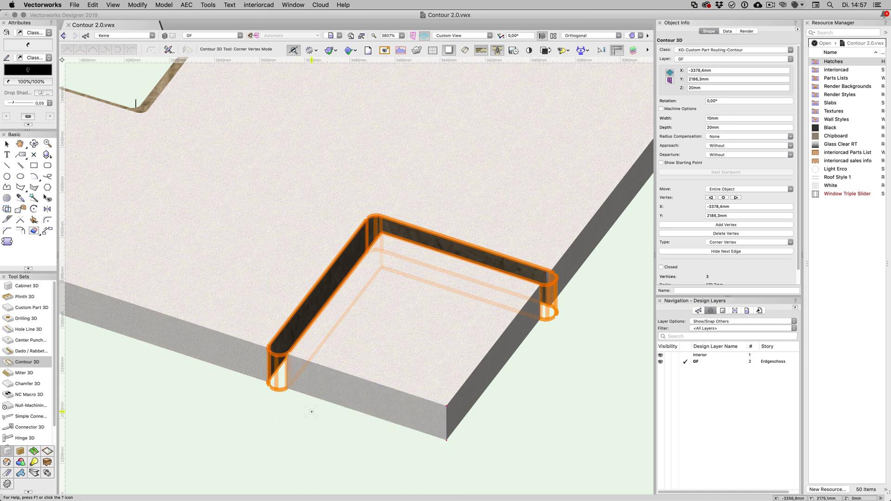
key("shift+r")
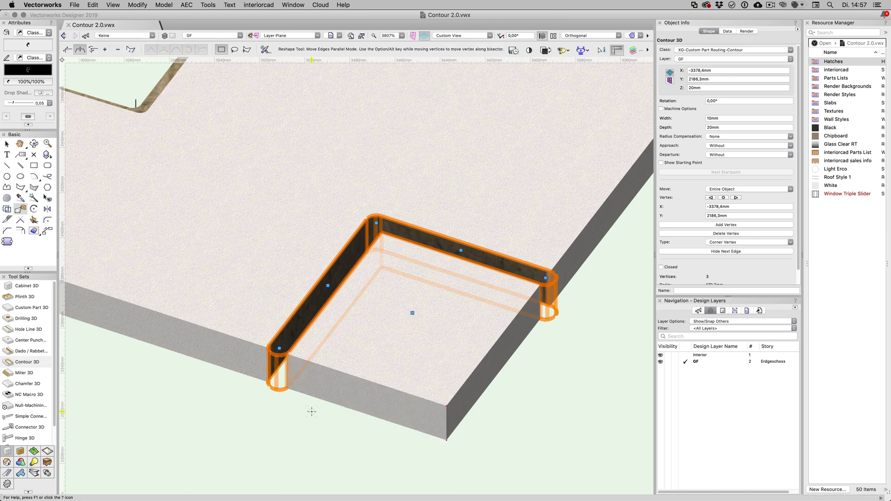
scroll(275, 406, "up", 2)
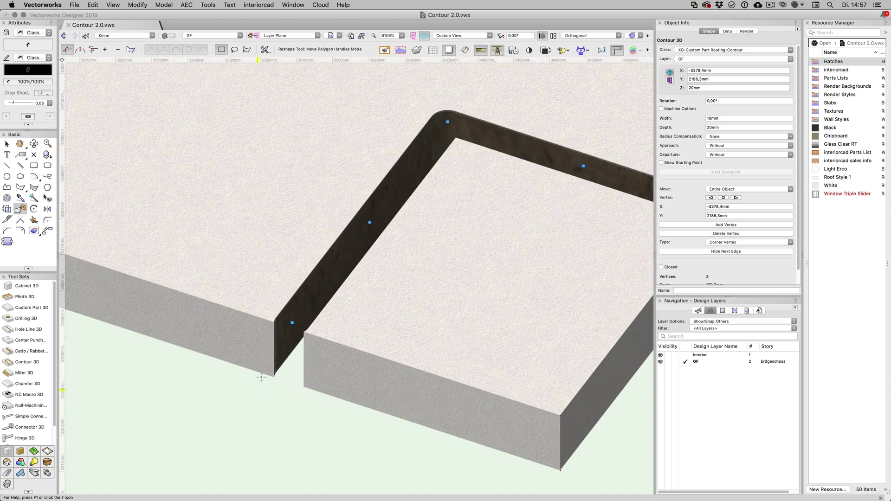
left_click_drag(292, 318, 286, 334)
scroll(290, 324, "up", 1)
scroll(285, 334, "down", 5)
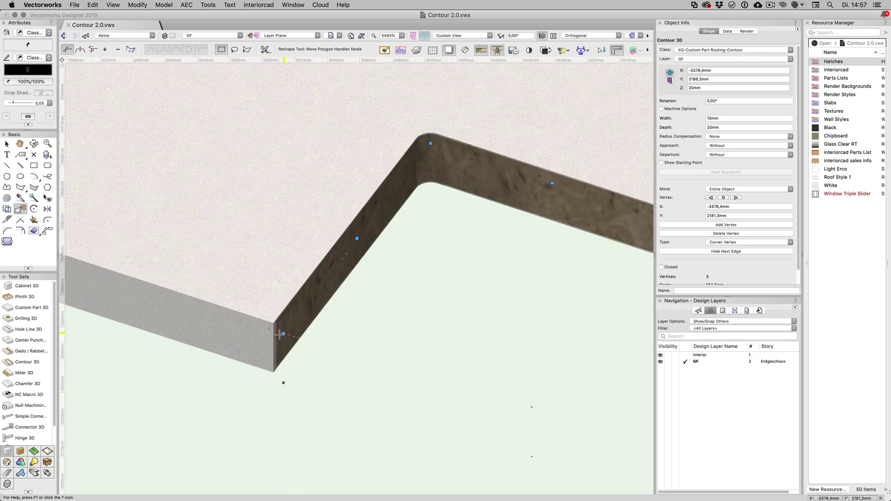
scroll(457, 407, "down", 2)
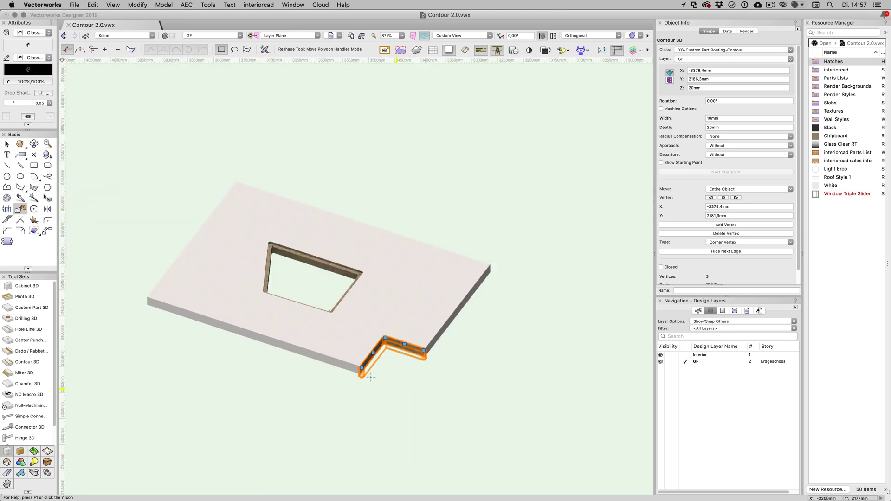
key("x")
key("x")
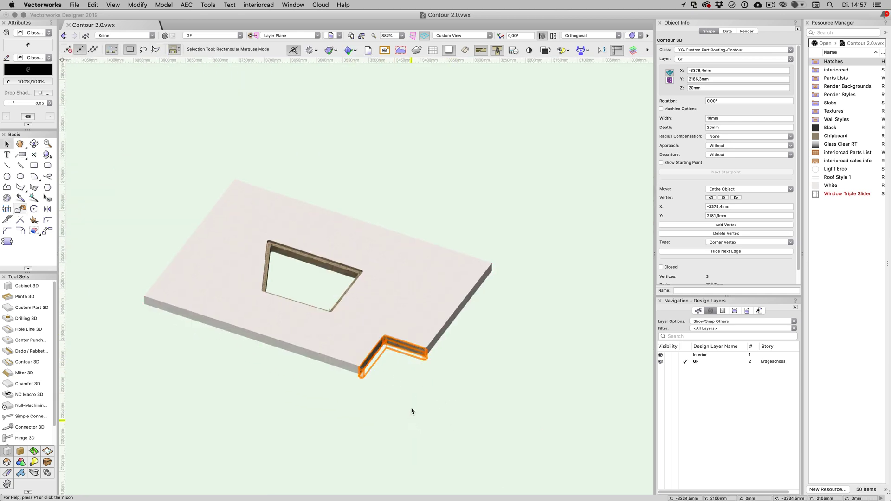